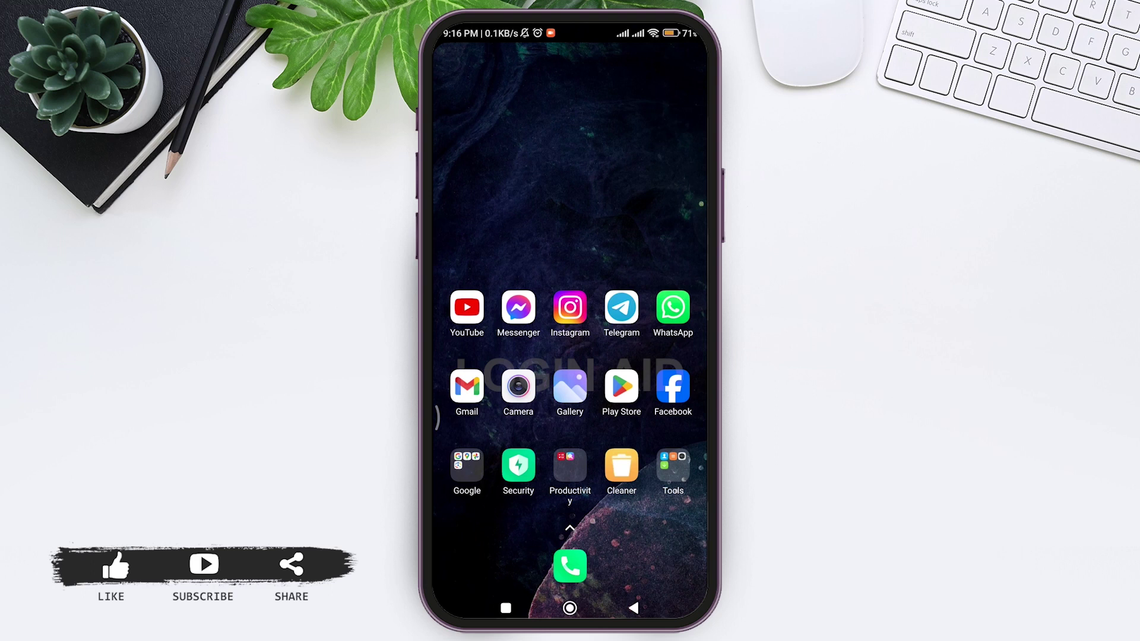
- Launch Telegram and open the chat that shows the earlier expired photo
click(621, 308)
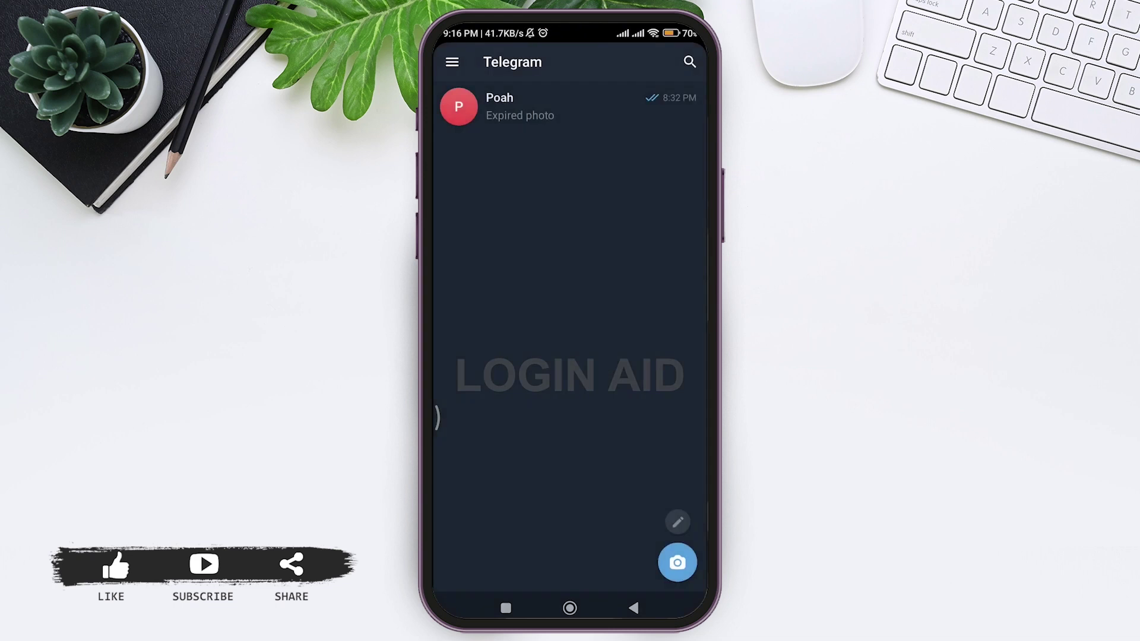
click(584, 107)
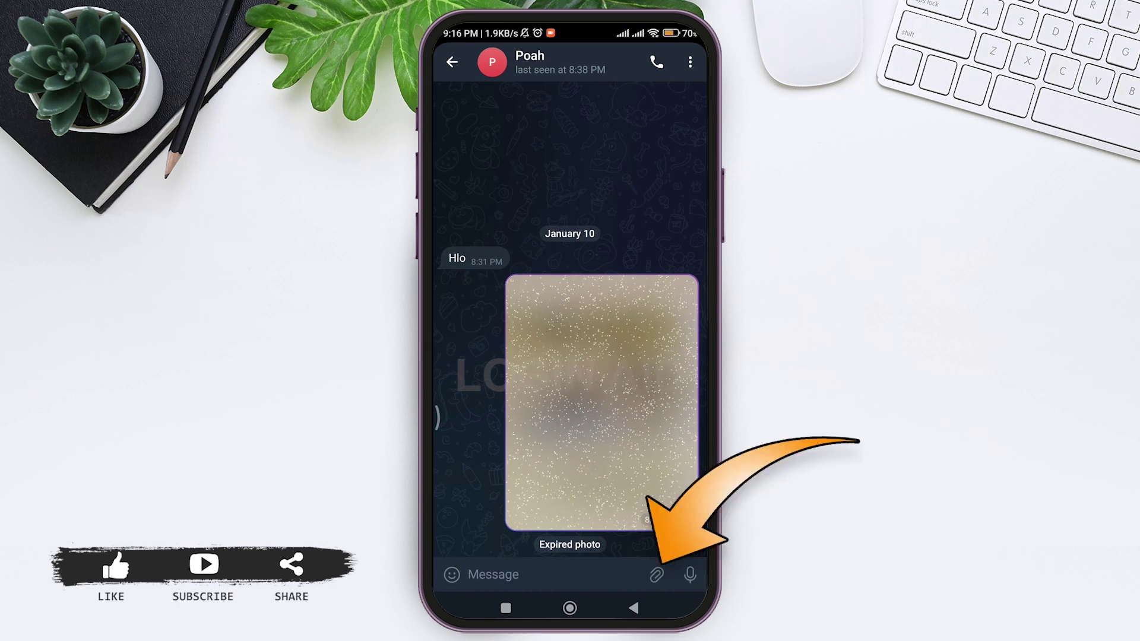
- Attach the moon-and-sun illustration from the Gallery and open it in full-screen preview
click(656, 574)
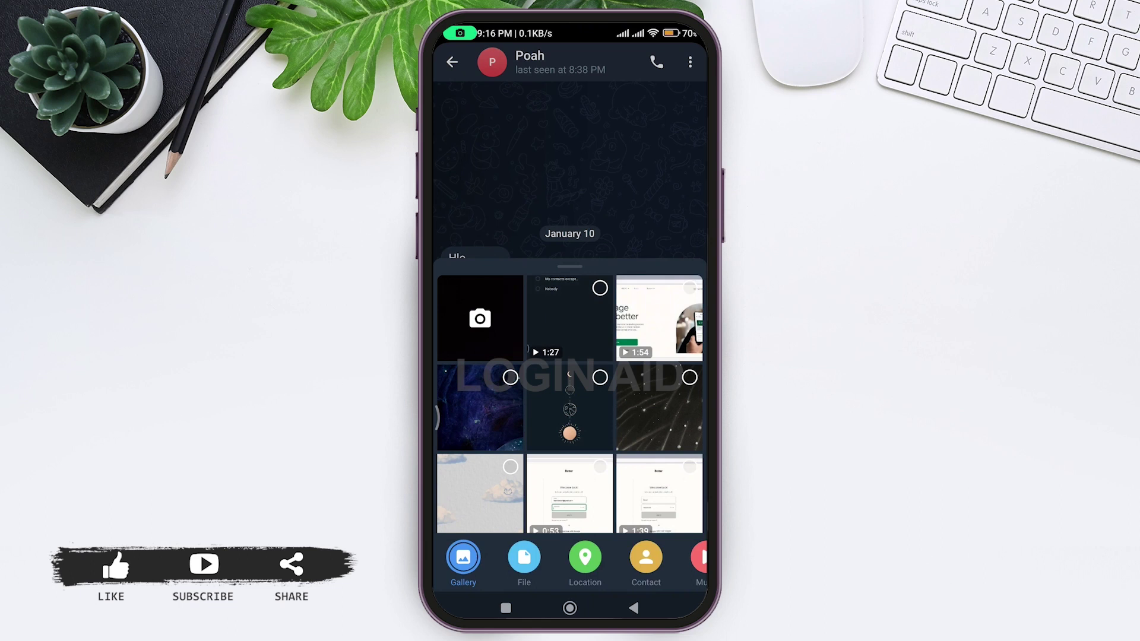
click(600, 377)
click(570, 407)
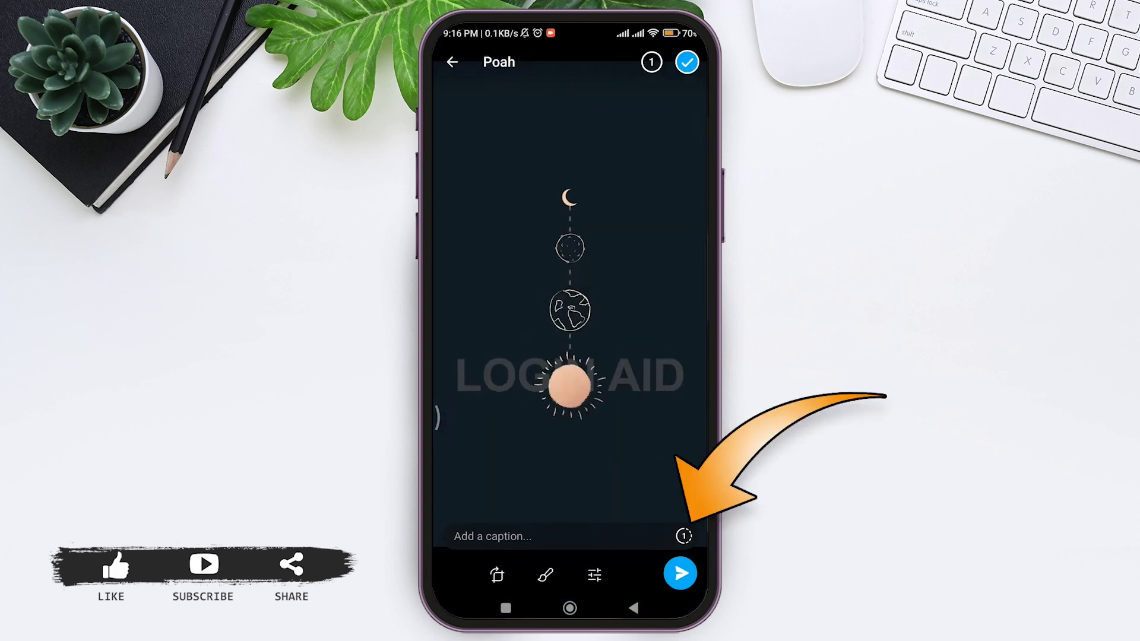
- Set the photo's self-destruct timer to 10 seconds and enter the caption 'Hi'
click(683, 535)
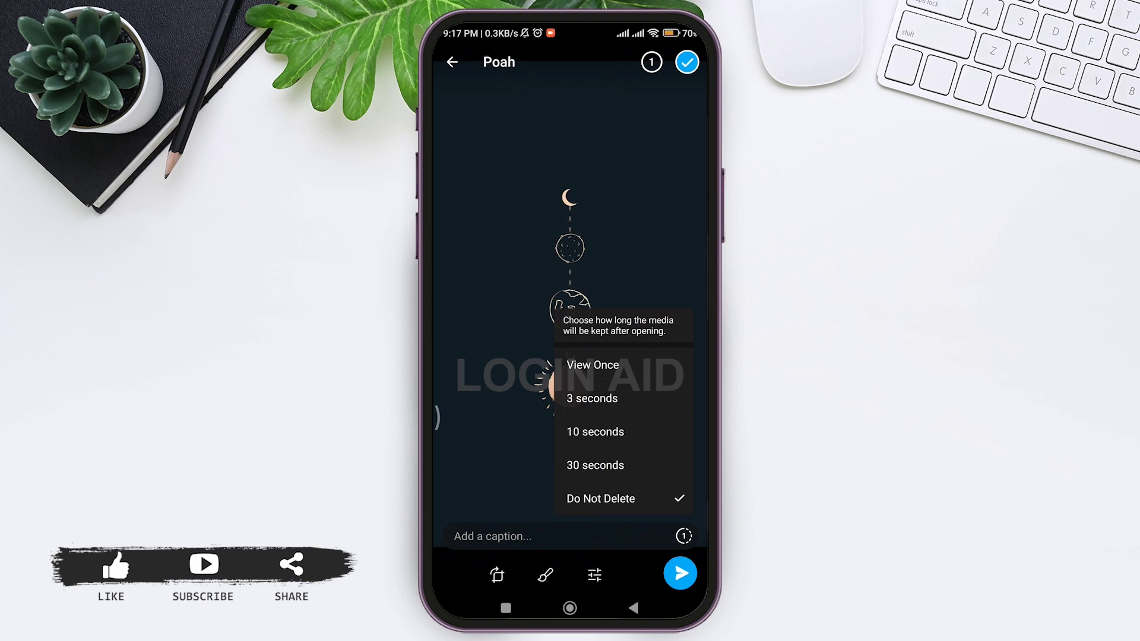
click(595, 432)
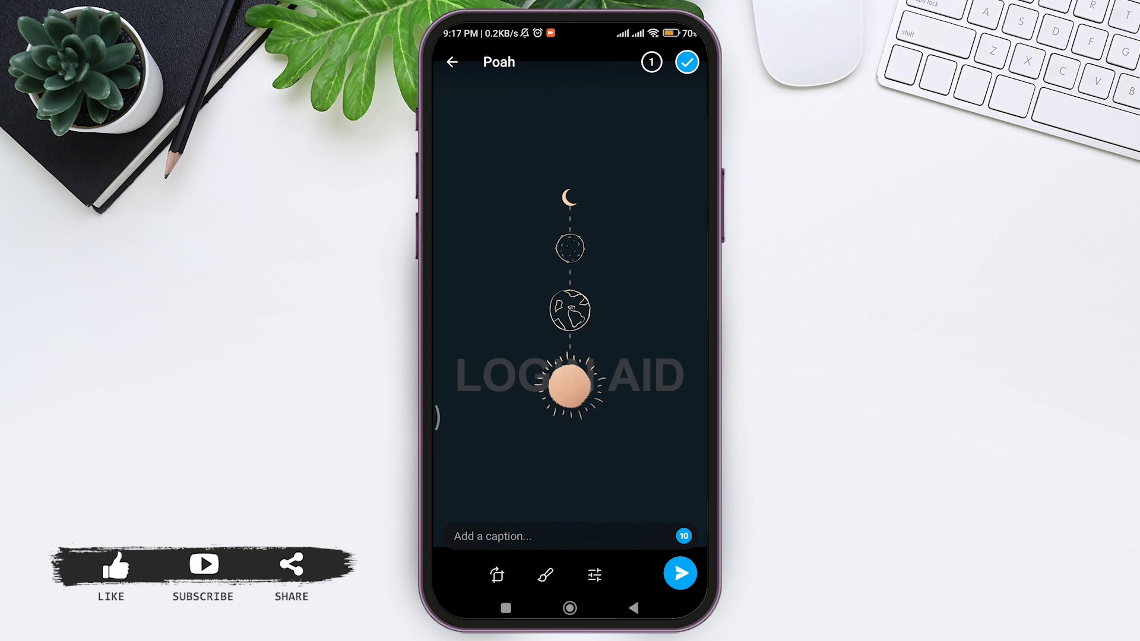
click(493, 536)
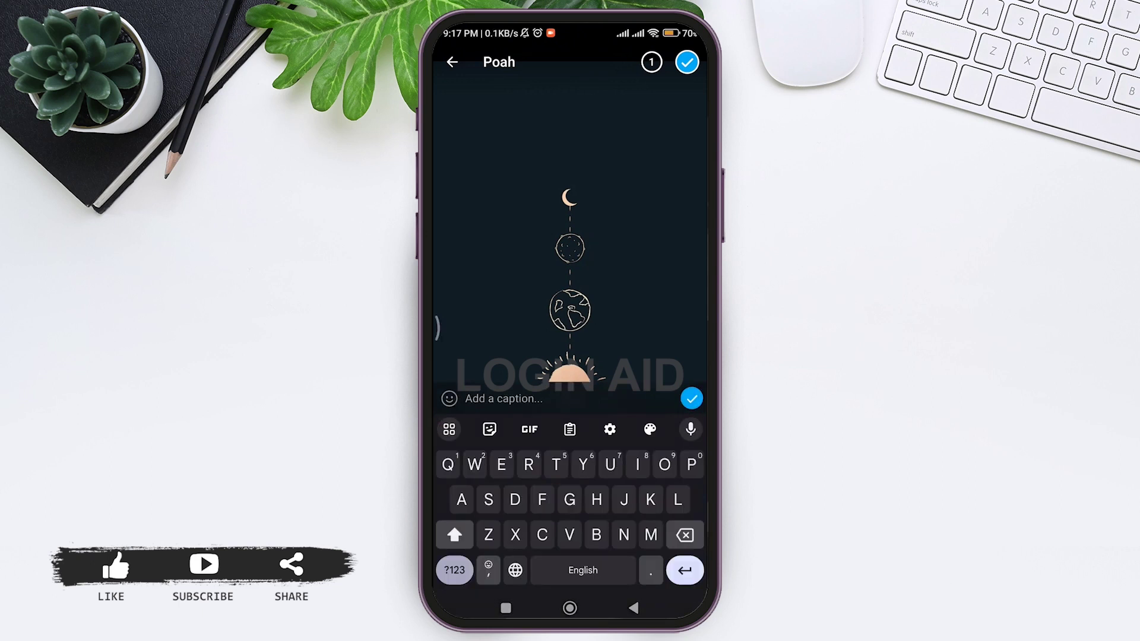
text(Hi)
key(Escape)
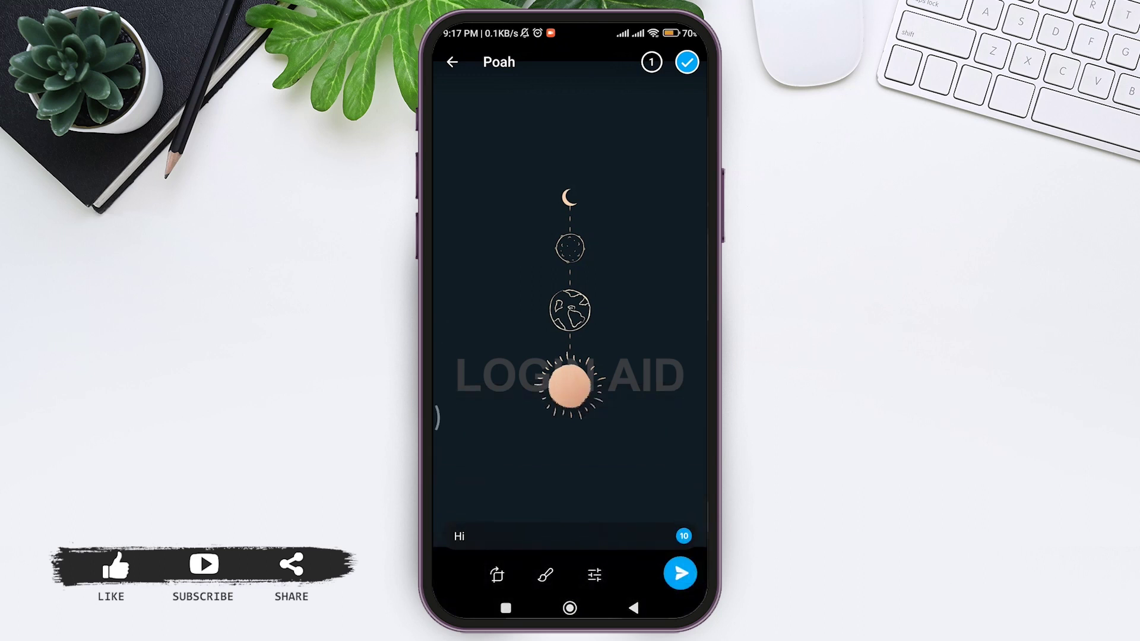
click(497, 575)
- Send the 'Hi'-captioned 10-second self-destructing photo below the expired one
click(545, 575)
click(680, 574)
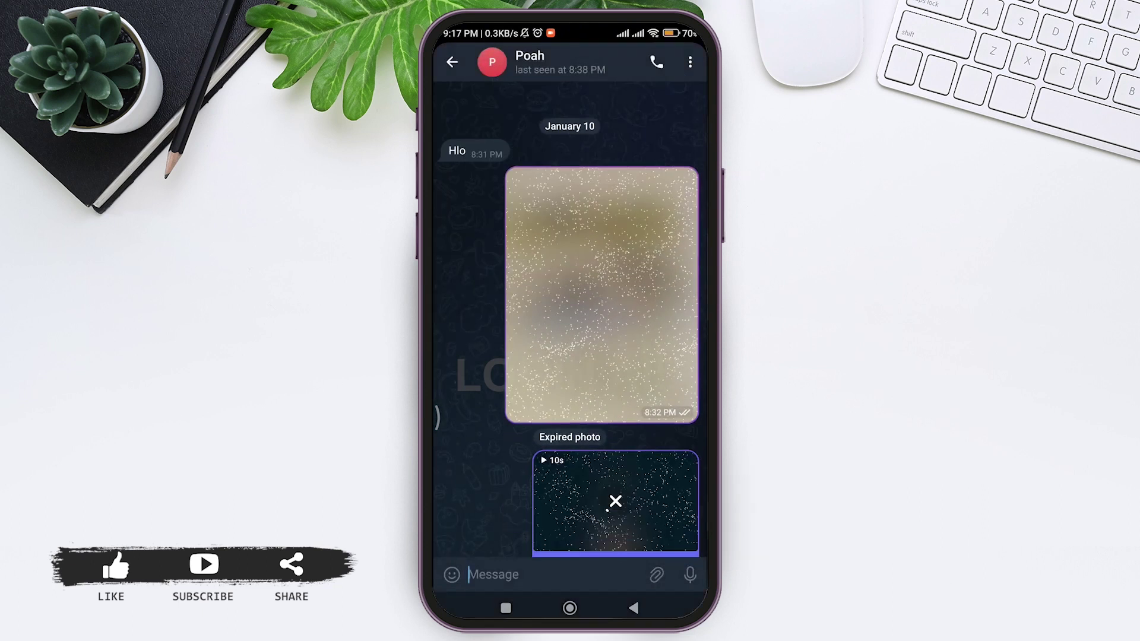